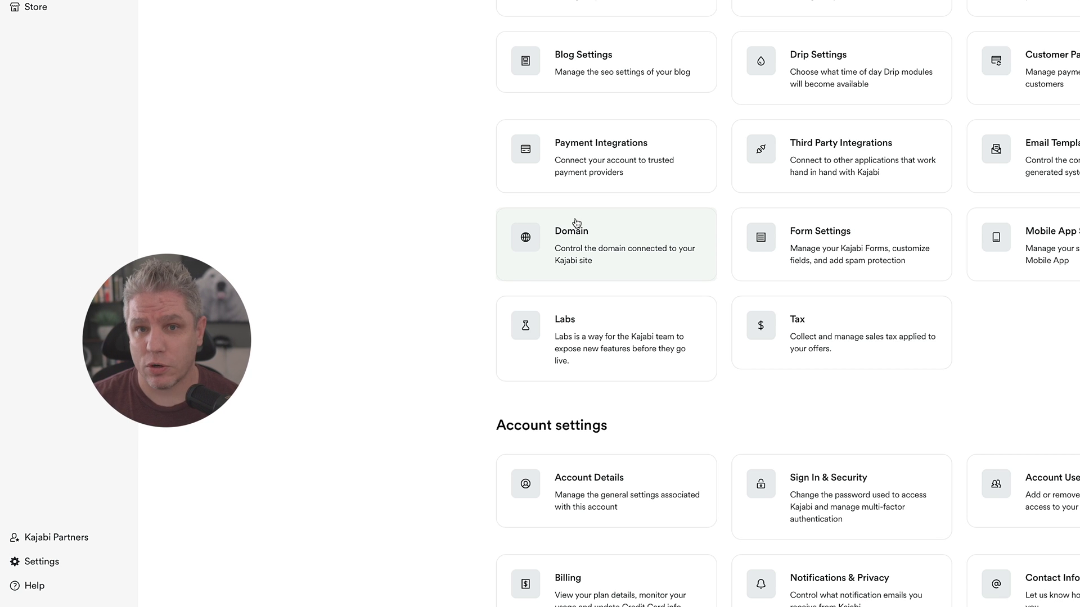
Open the live Home page in the page builder via Labs and Website Design.
click(586, 329)
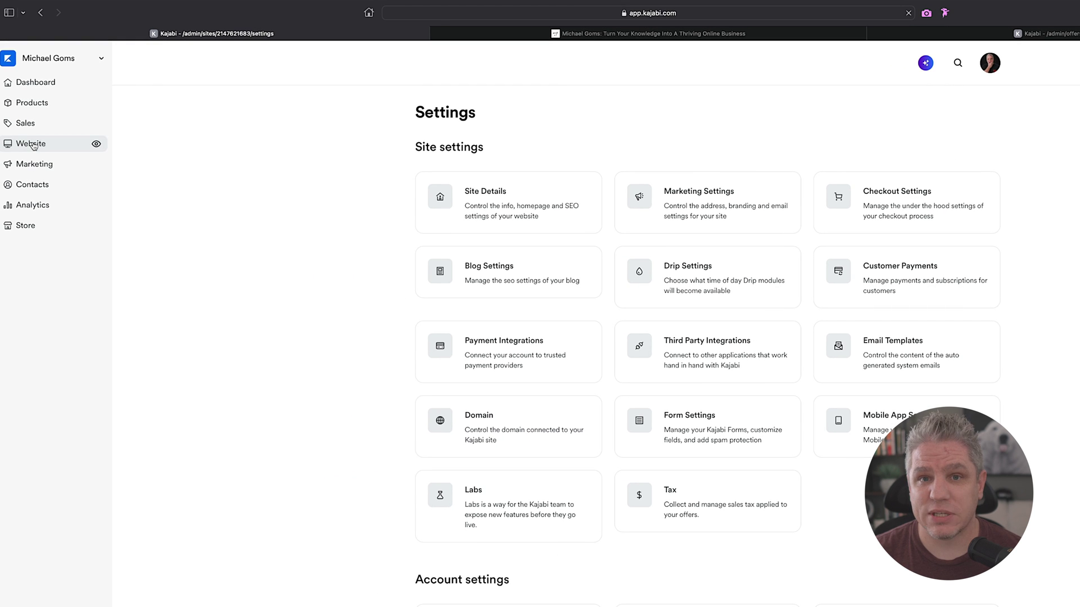
click(30, 144)
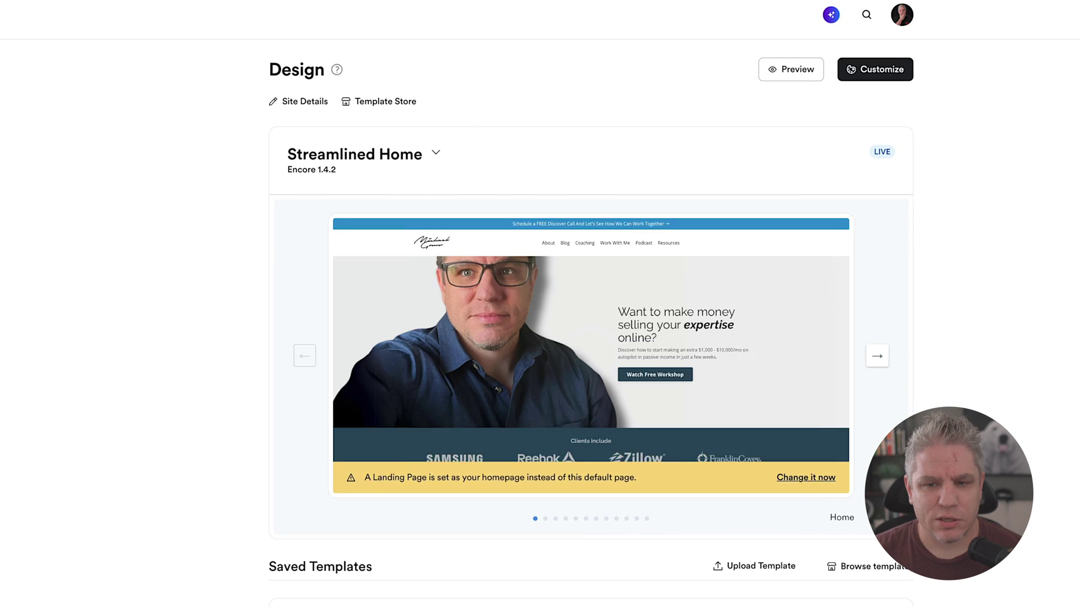
click(463, 341)
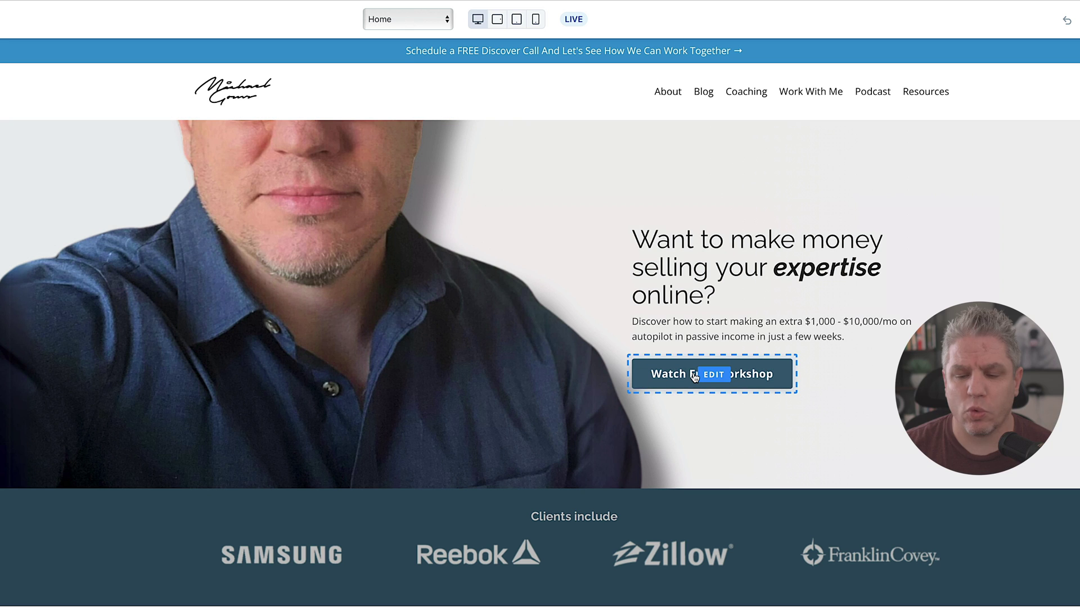
mouse_move(711, 374)
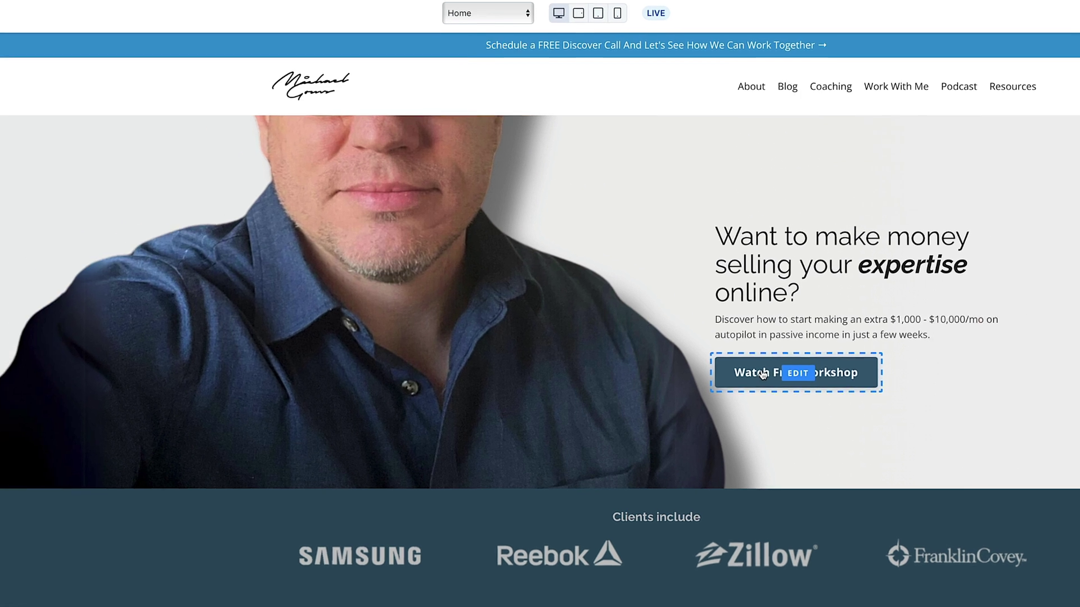
Set the Watch Free Workshop button to Open Popup Checkout for Private 1:1 Paid Monthly Coaching.
click(761, 374)
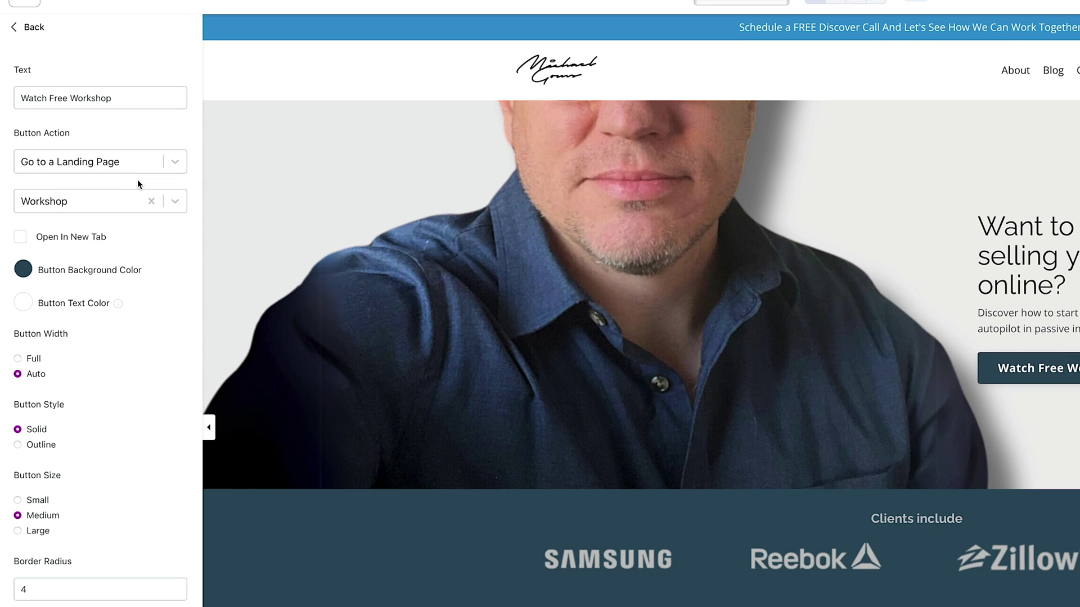
click(178, 164)
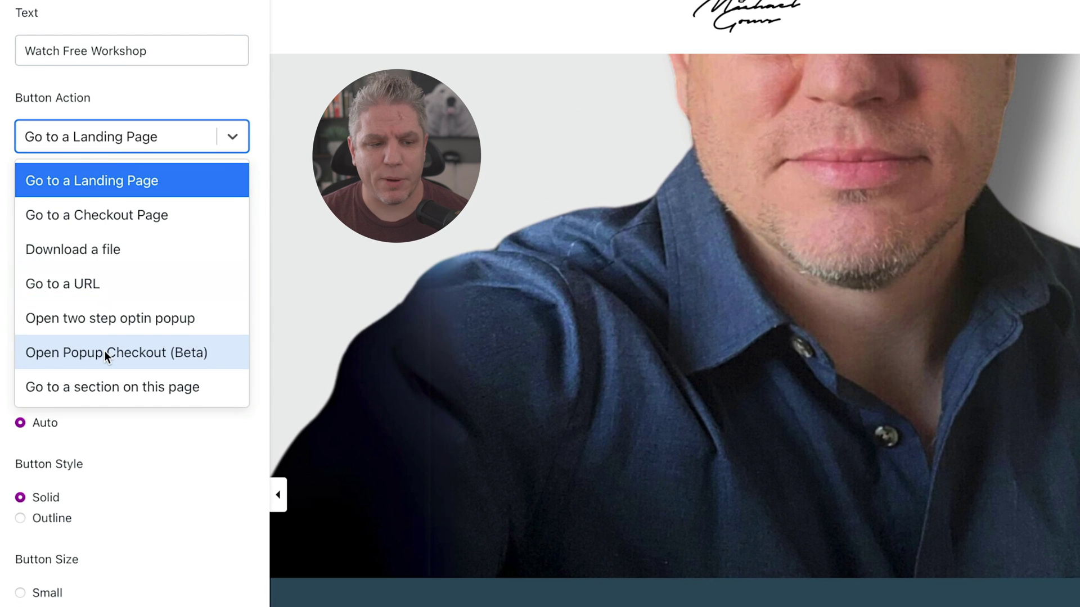
click(104, 351)
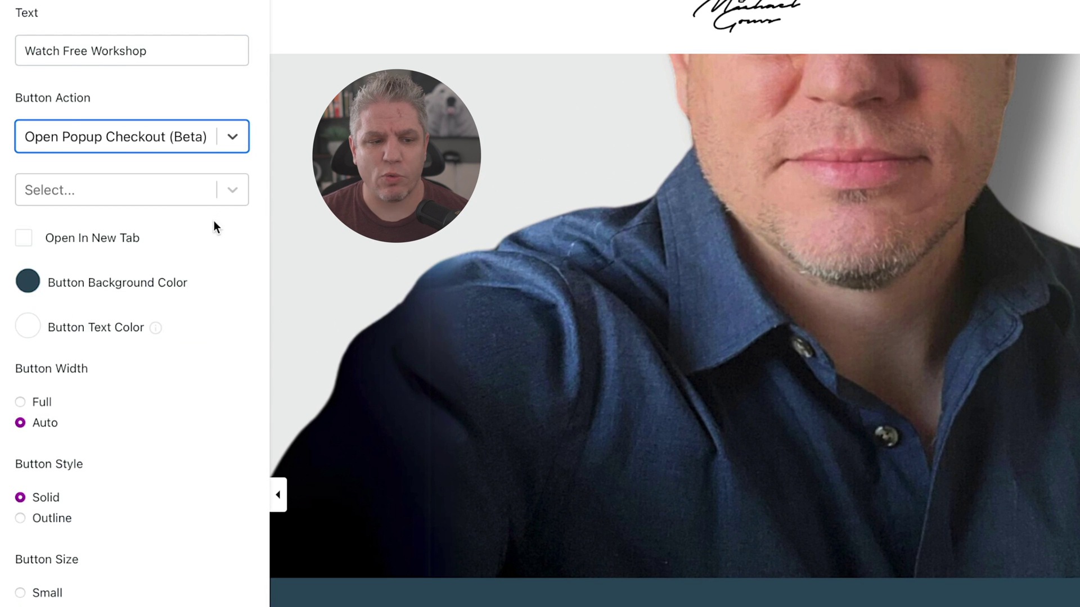
click(227, 193)
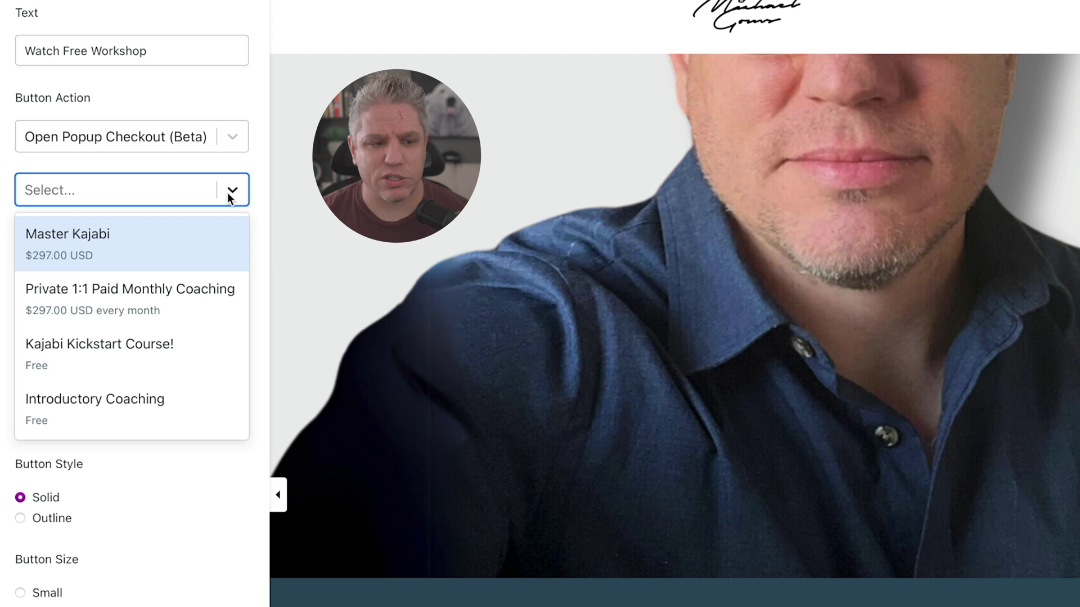
click(83, 298)
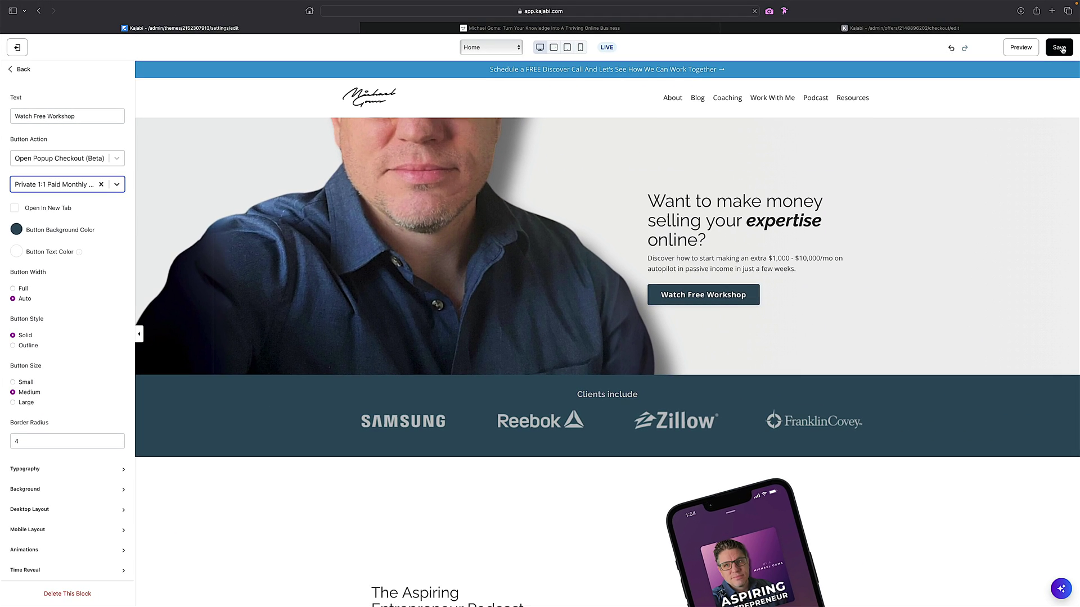
Save the homepage and preview the Watch Free Workshop popup checkout on the live site.
click(1061, 48)
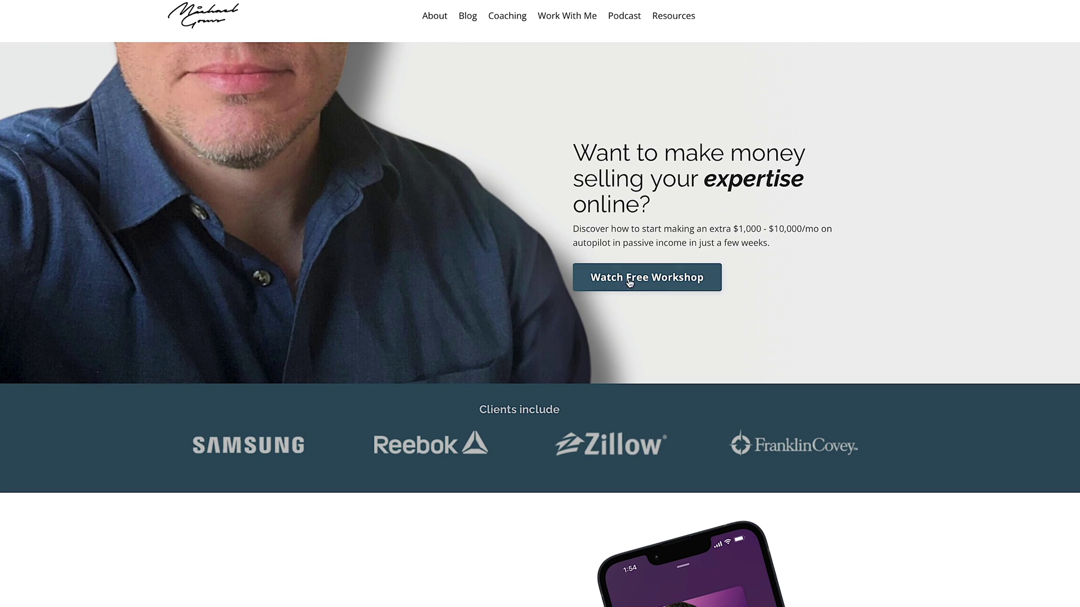
scroll(647, 279, down, 1)
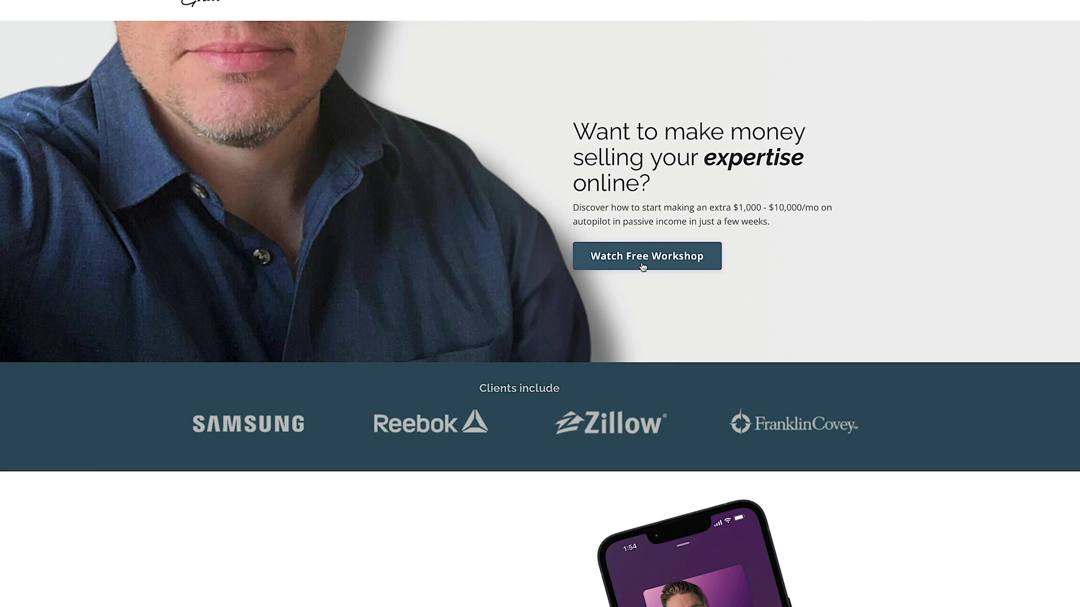
click(643, 261)
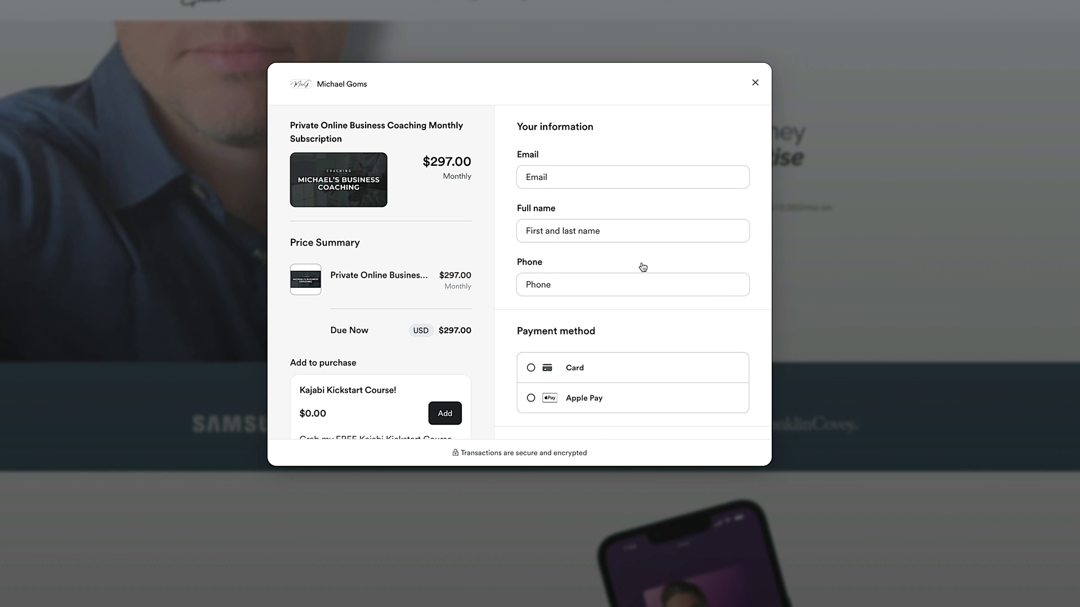
scroll(532, 157, down, 1)
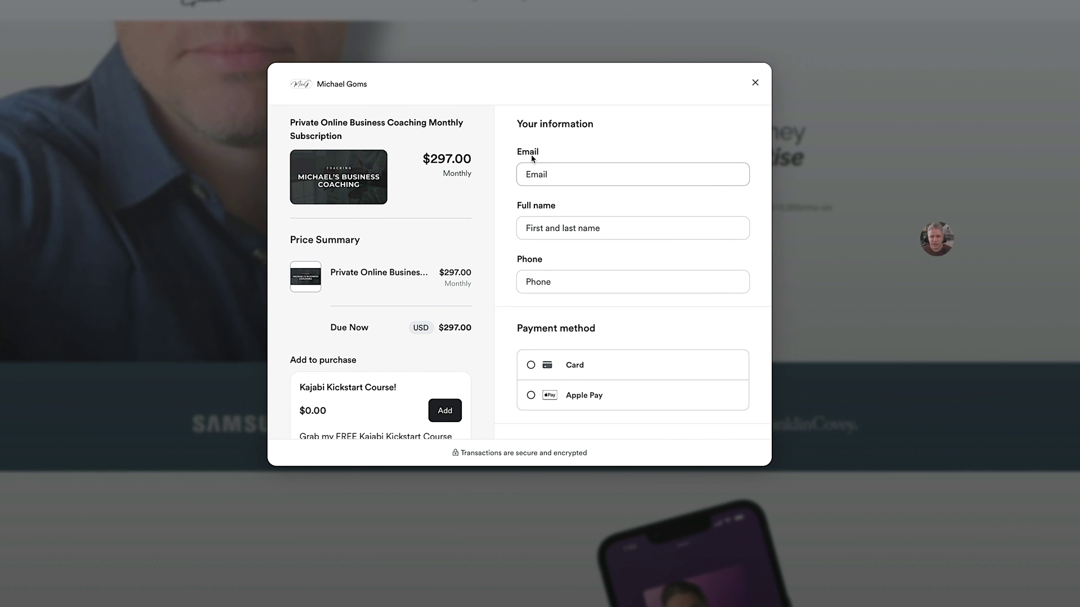
scroll(532, 157, down, 3)
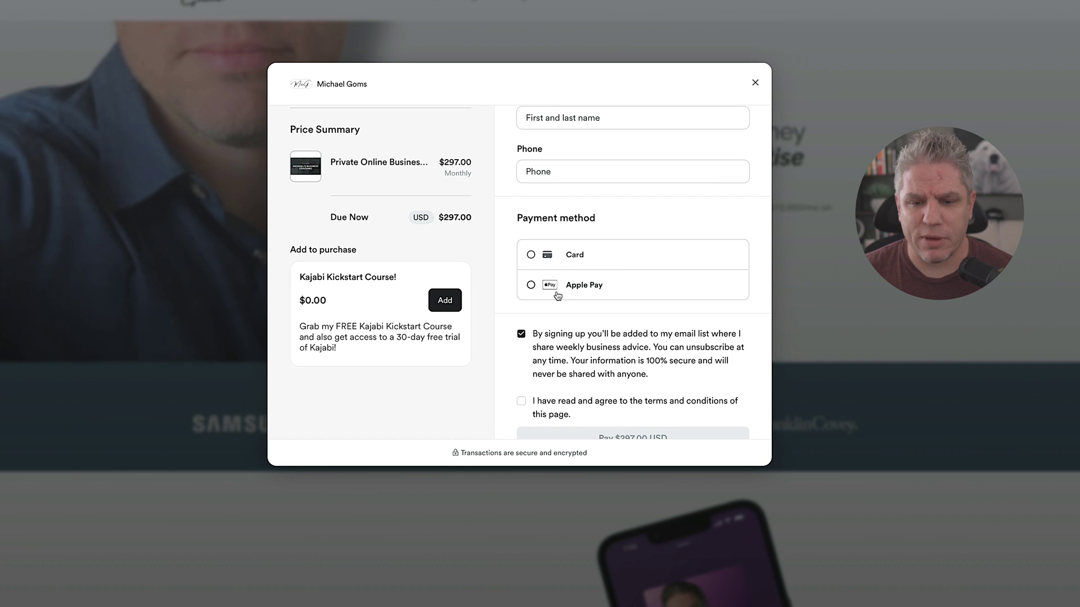
scroll(574, 337, up, 3)
scroll(591, 253, down, 3)
scroll(590, 296, down, 1)
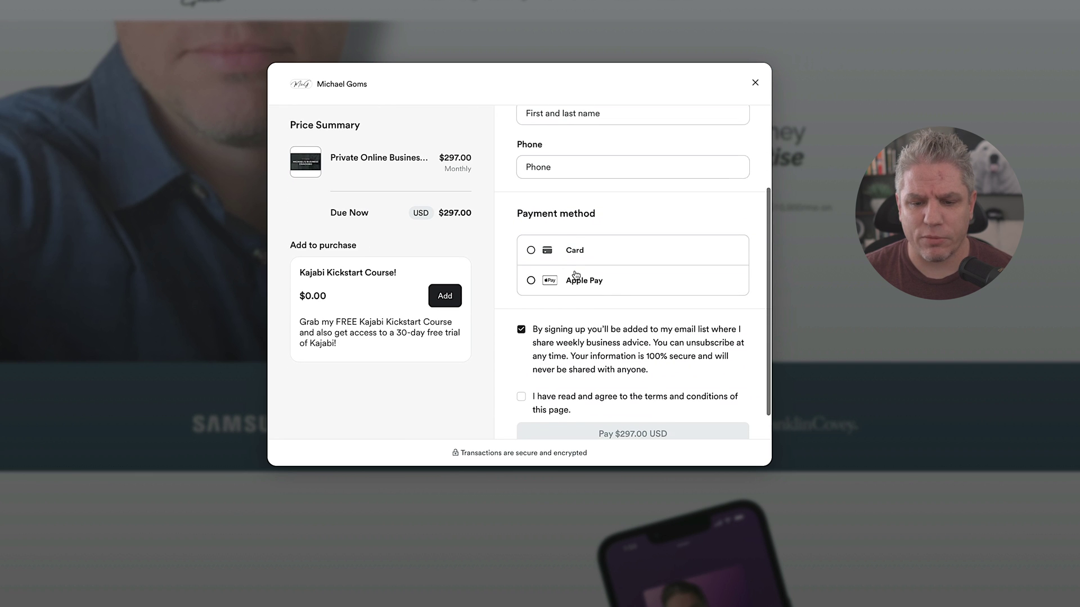
scroll(573, 338, down, 1)
scroll(540, 338, up, 1)
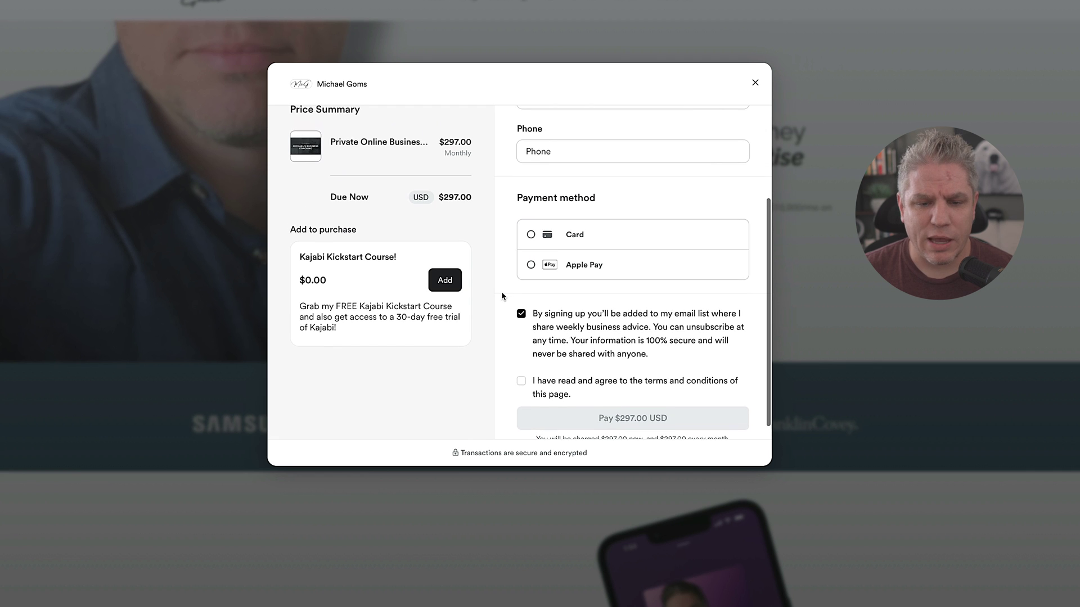
scroll(501, 291, up, 3)
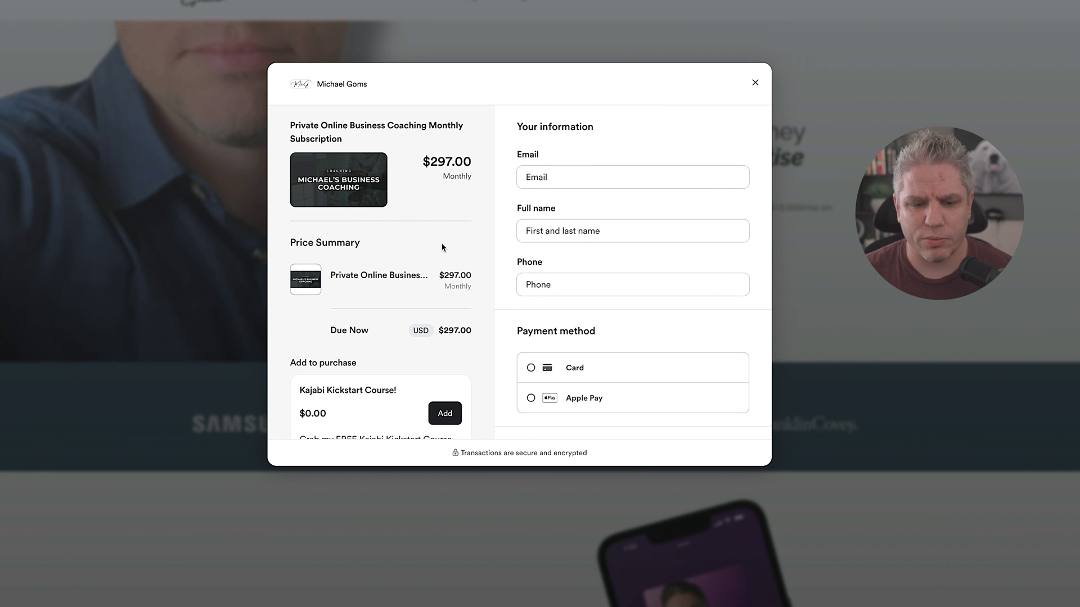
scroll(443, 247, down, 3)
scroll(442, 247, up, 3)
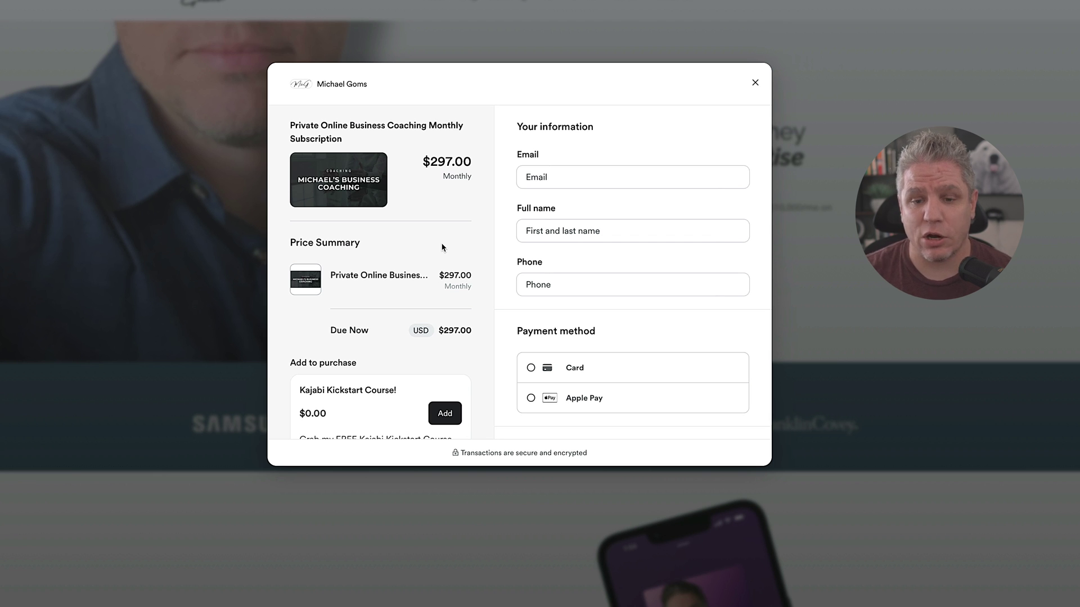
scroll(453, 255, down, 5)
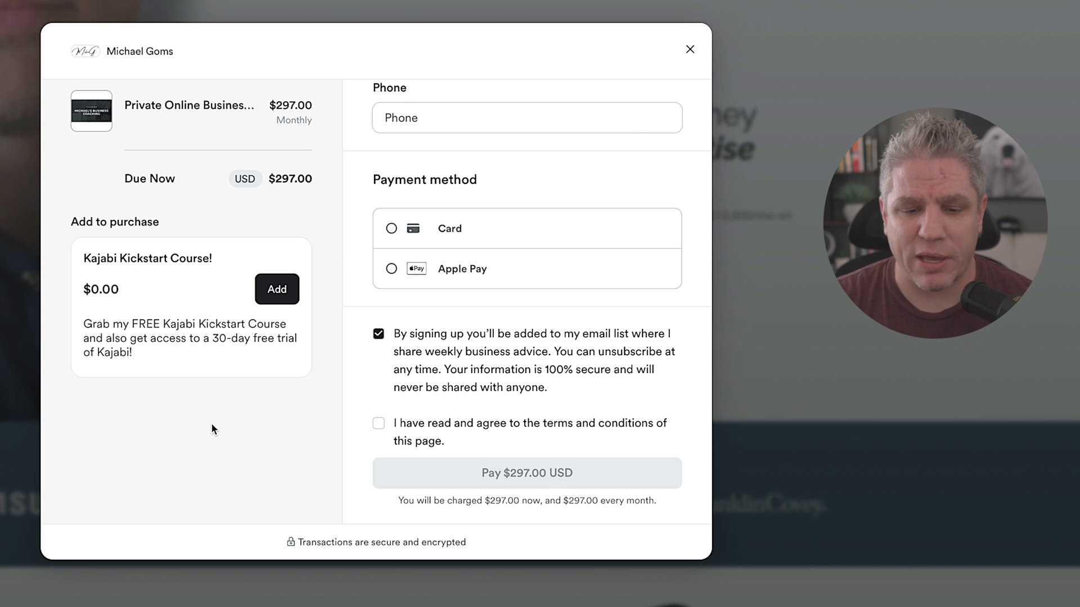
scroll(210, 430, up, 2)
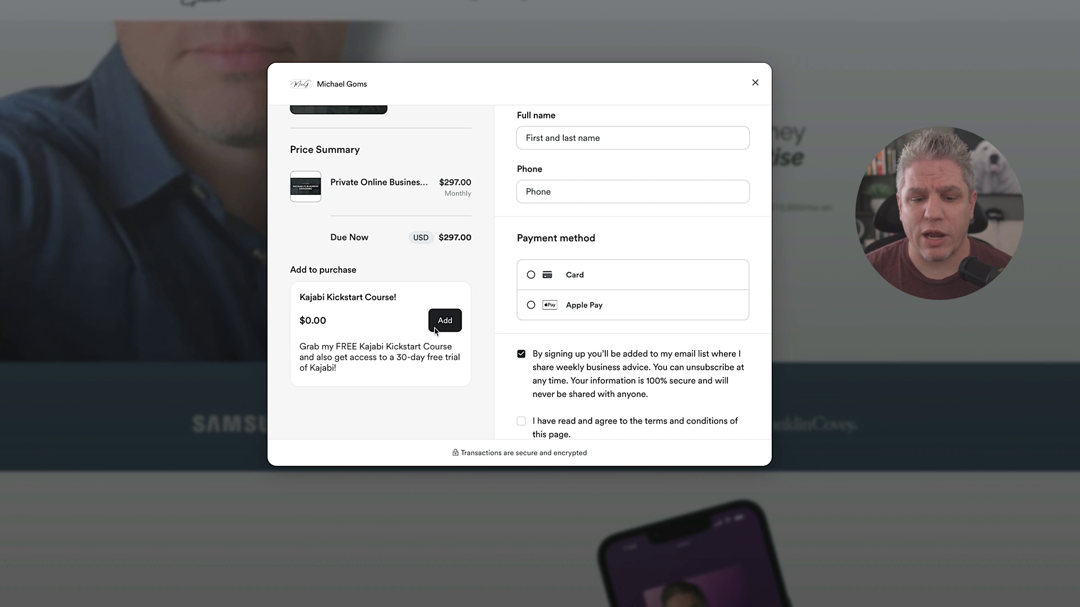
scroll(450, 331, up, 3)
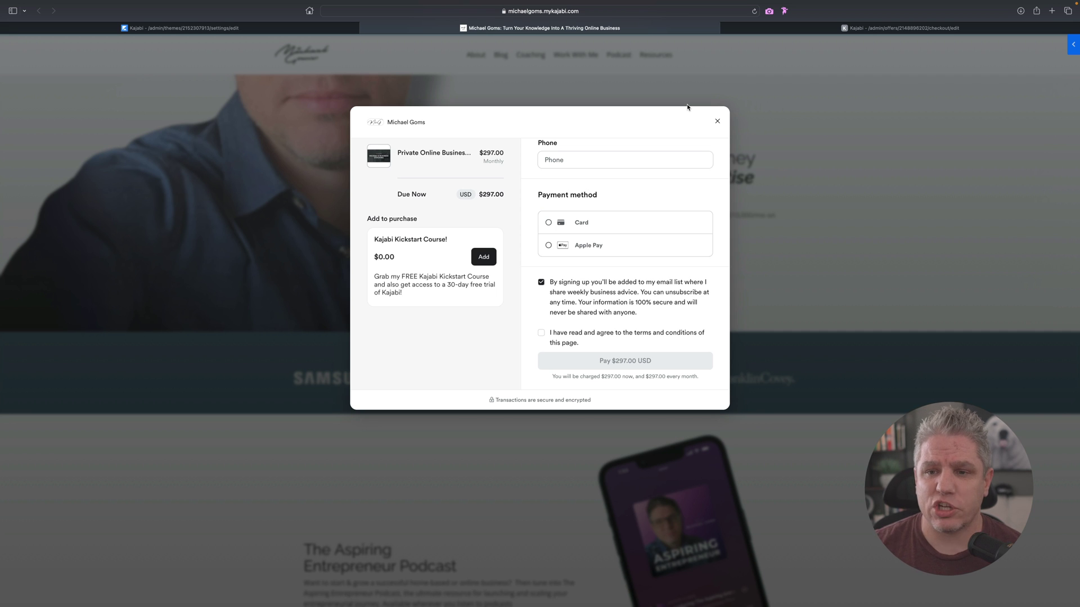
Switch to the checkout editor tab for the Private 1:1 Paid Monthly Coaching offer.
click(901, 28)
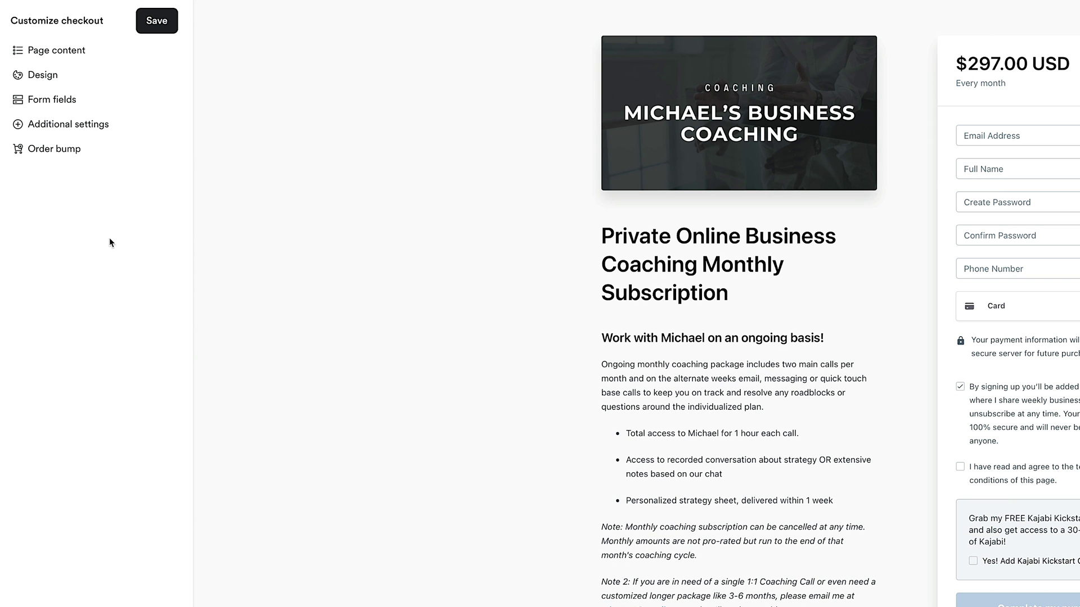
View the Order bump settings in the Customize checkout sidebar.
click(63, 151)
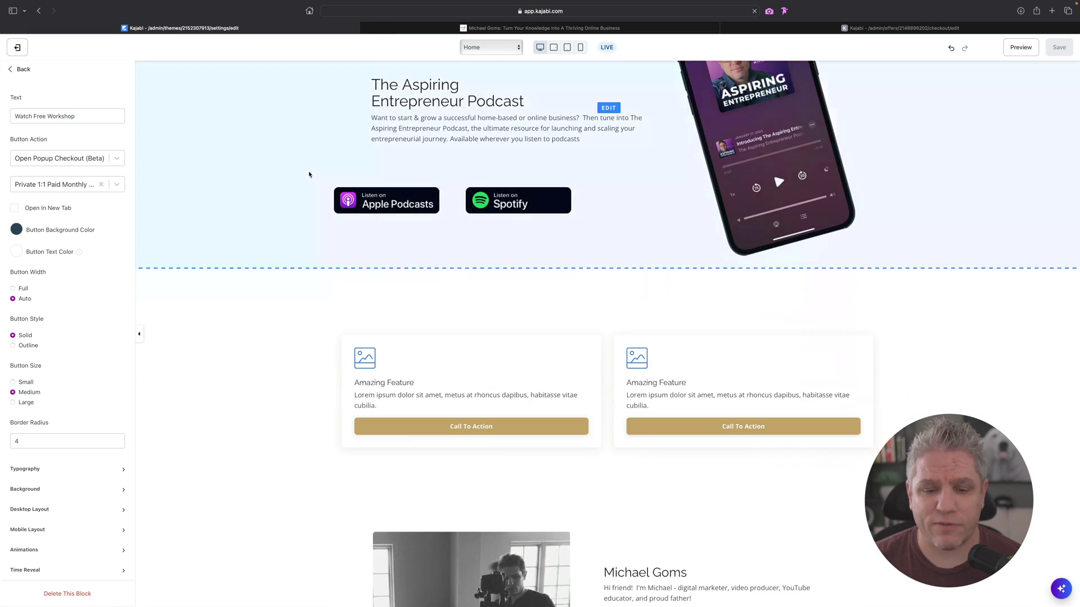
scroll(309, 174, down, 3)
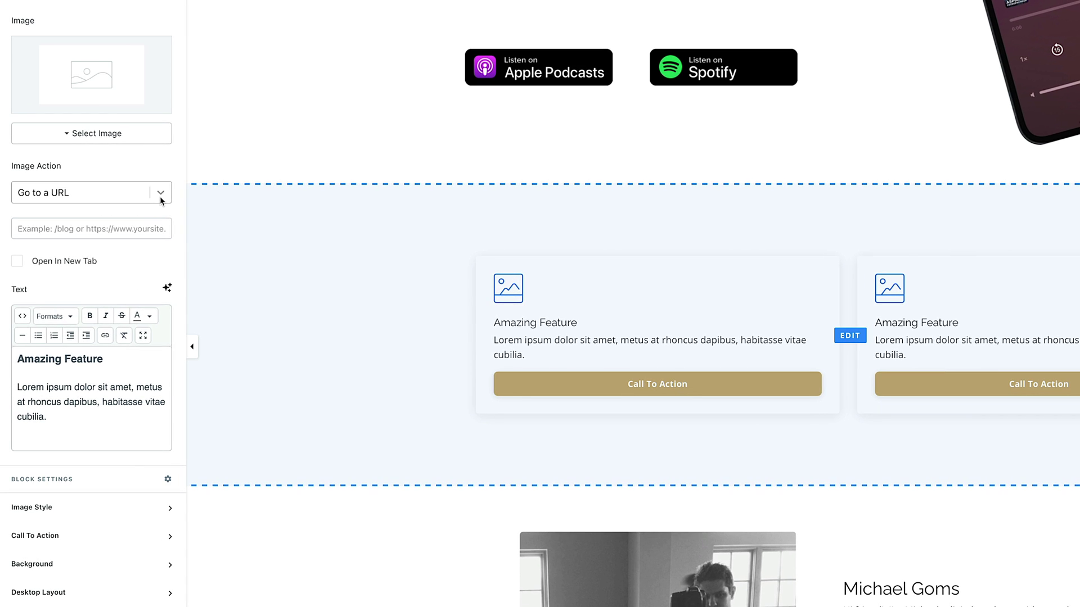
Set the first feature card's Image Action to Popup Checkout for Private 1:1 Paid Monthly Coaching.
click(160, 196)
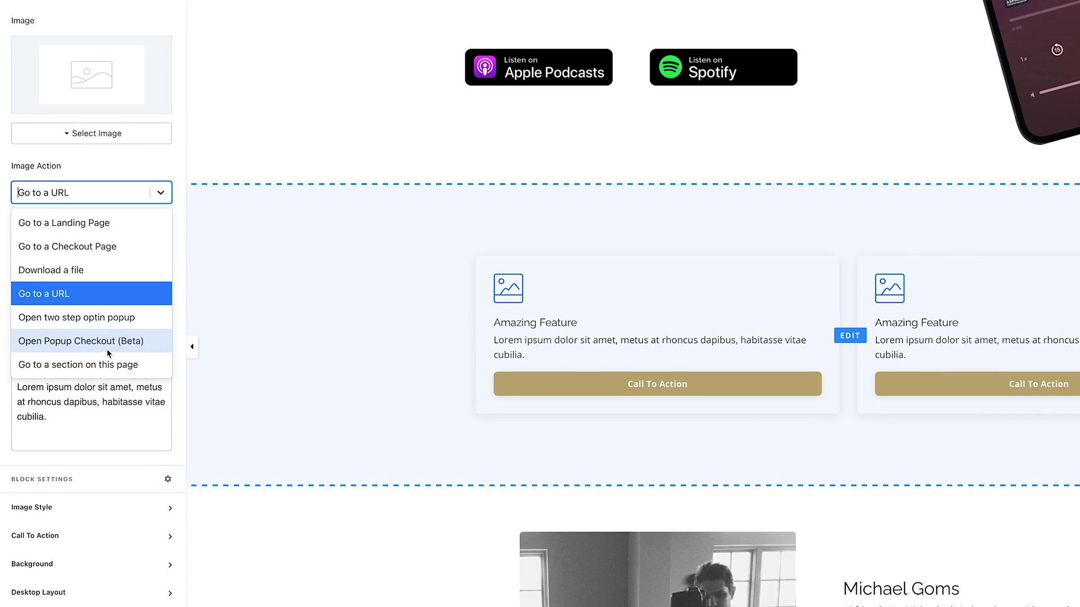
click(98, 341)
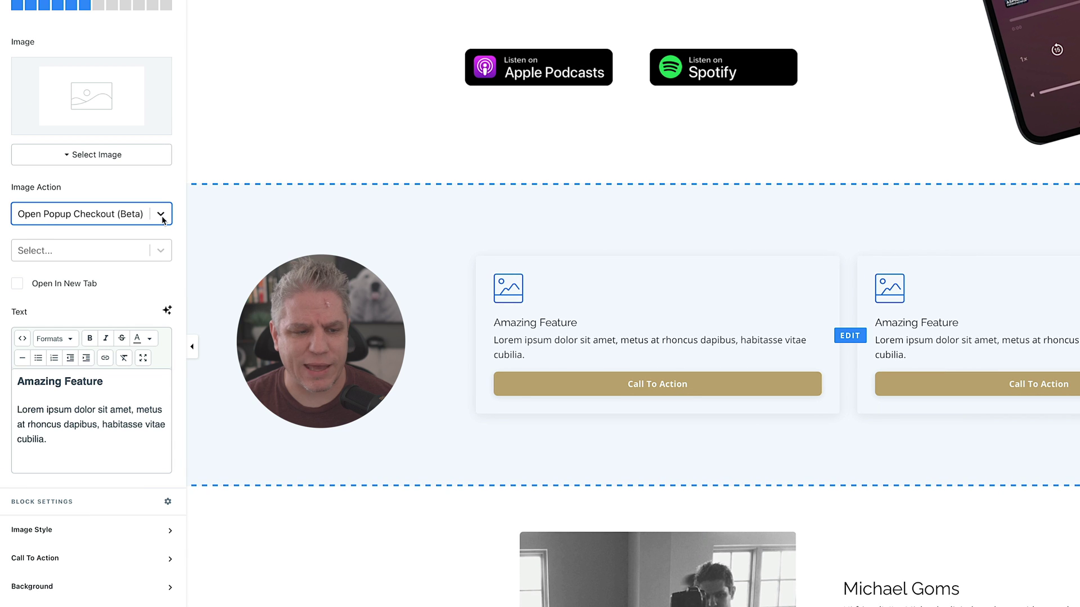
click(161, 215)
click(164, 197)
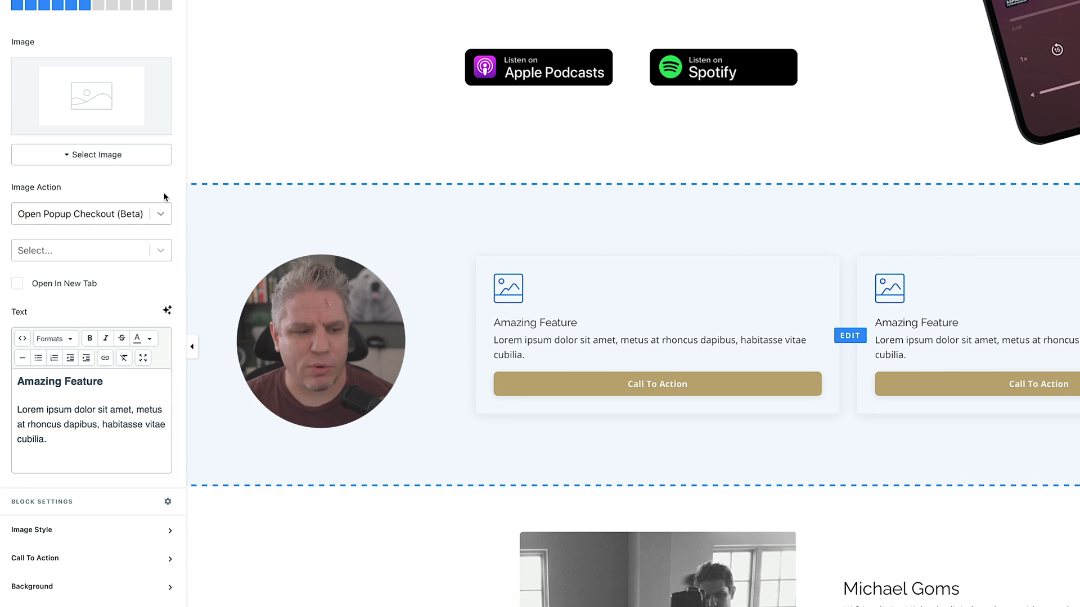
click(161, 251)
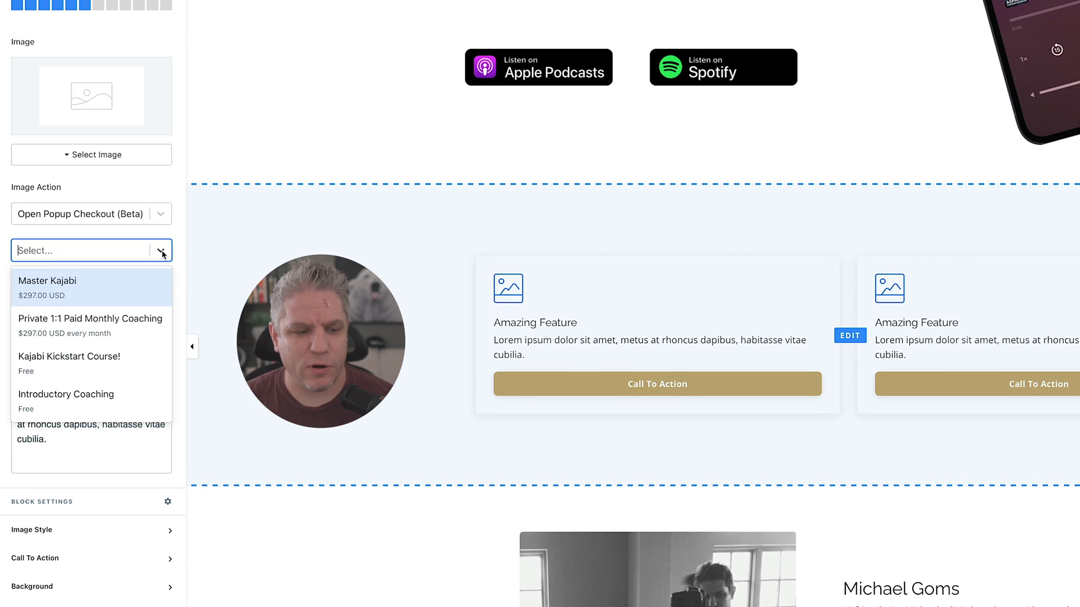
click(90, 325)
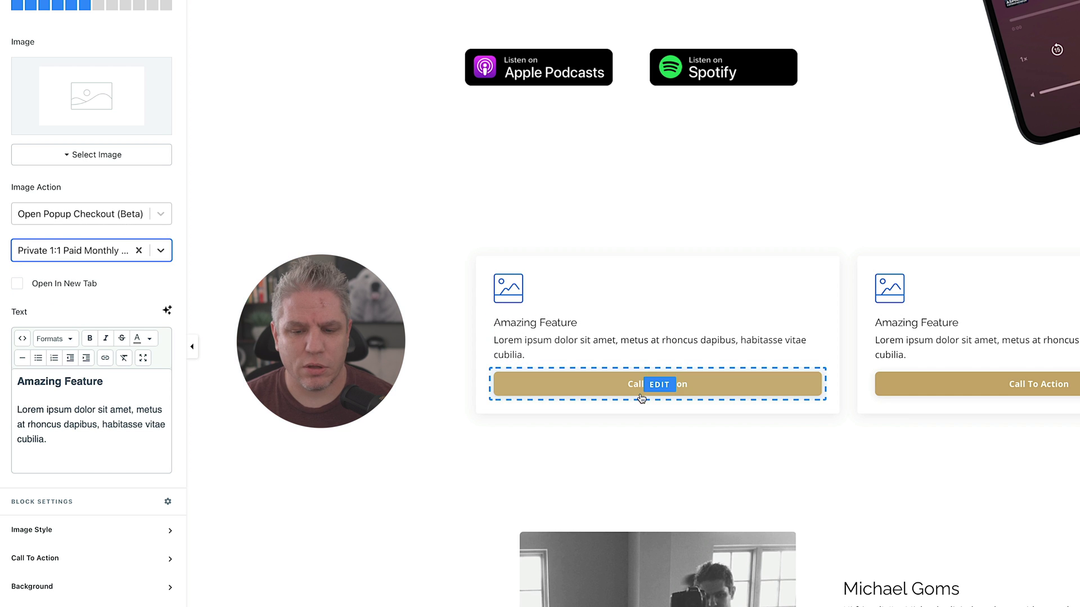
click(947, 391)
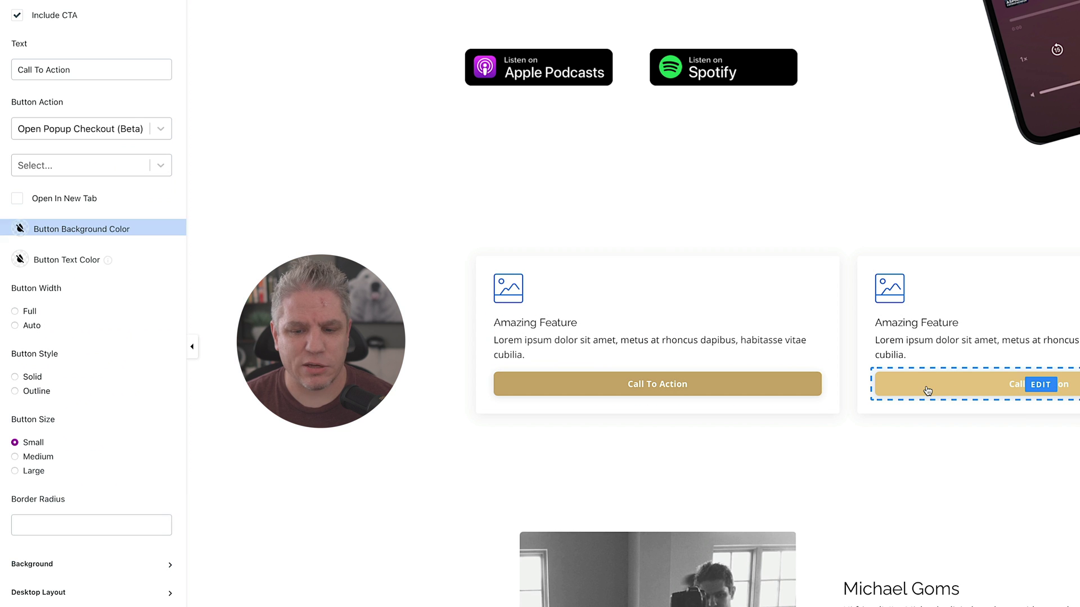
Choose Kajabi Kickstart Course! as the second card's Call To Action checkout offer.
click(160, 167)
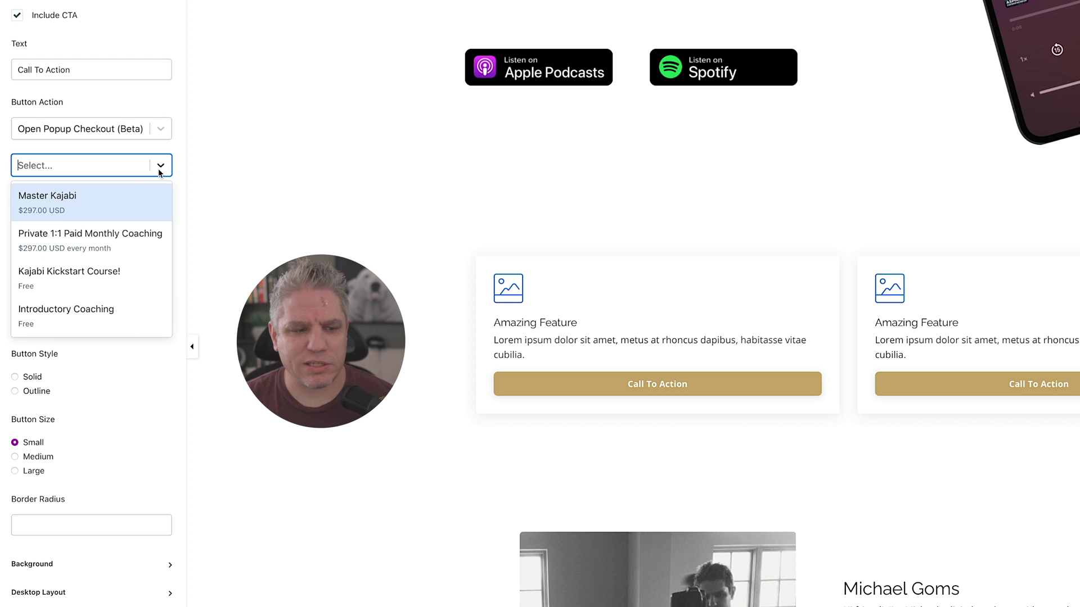
click(65, 274)
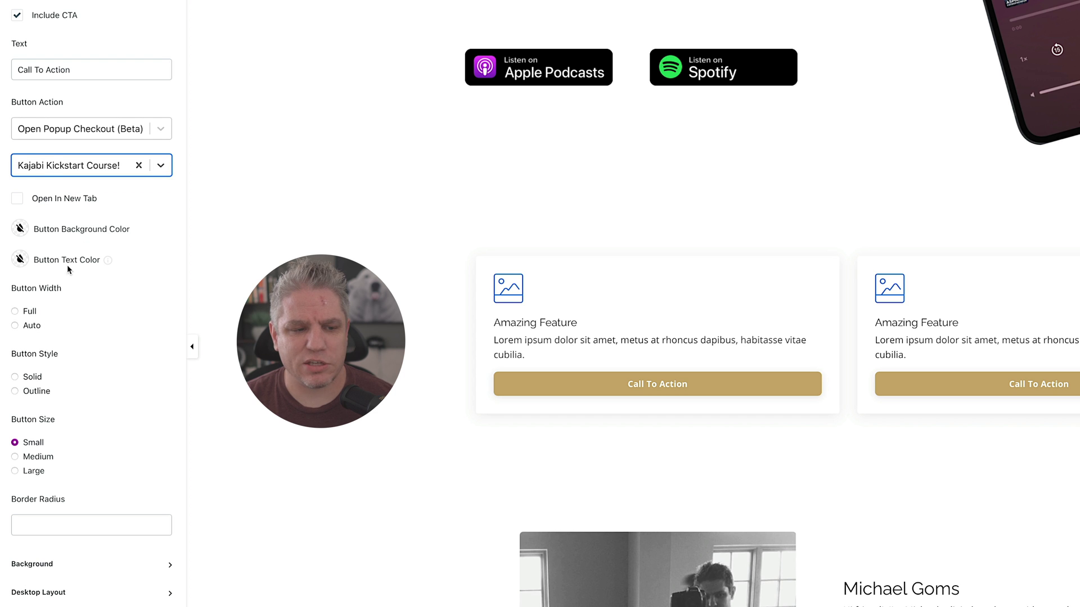